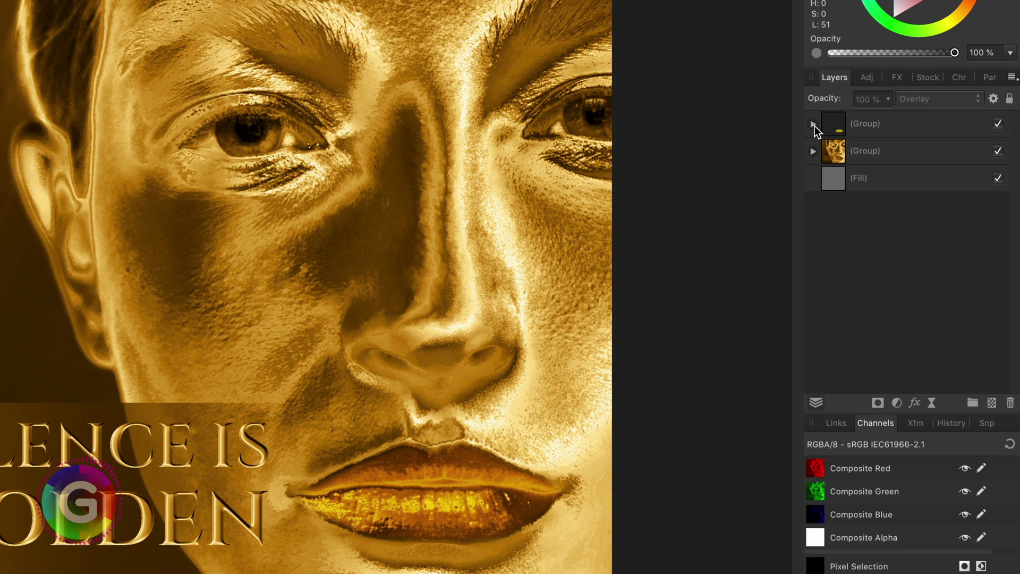
Expand the lips group, select its red lips pixel layer, and show the group's blend mode list
left_click(814, 124)
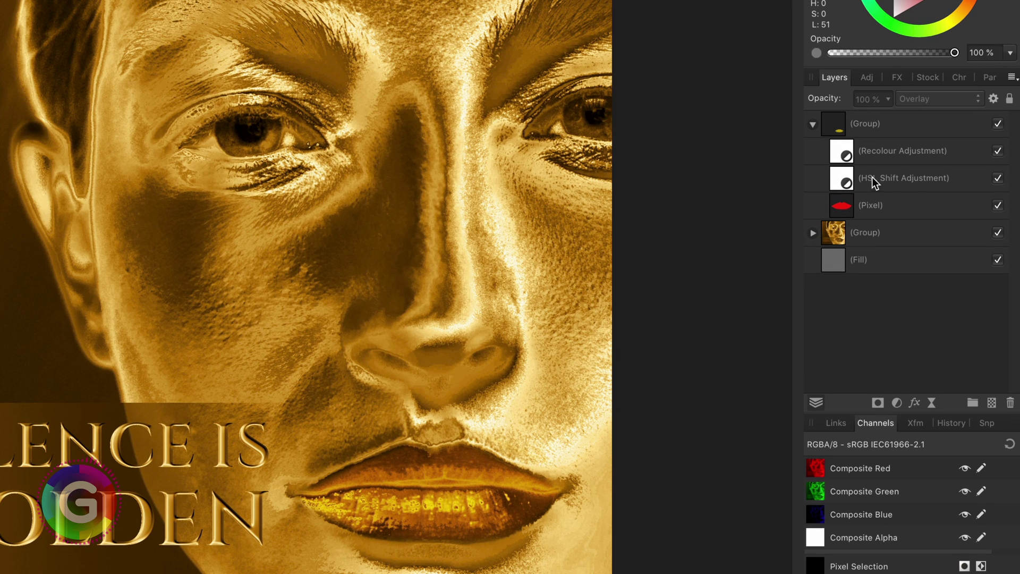
left_click(883, 198)
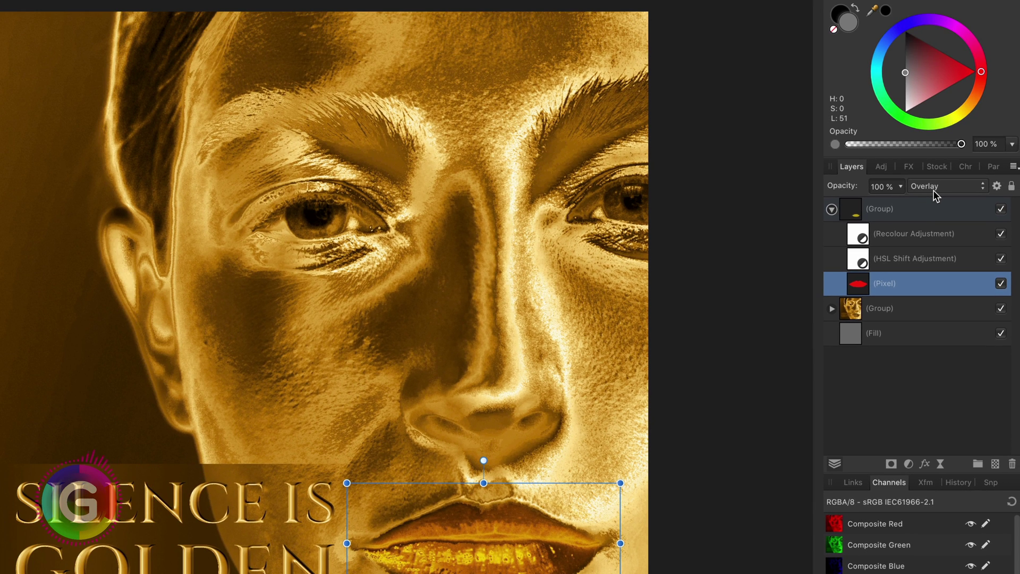
left_click(914, 215)
left_click(926, 187)
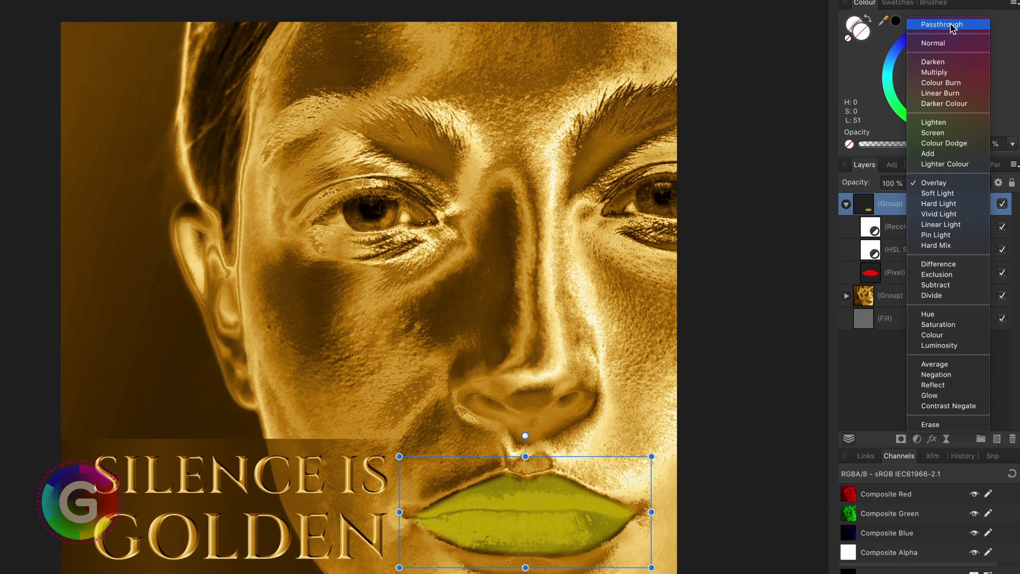
Switch the lips group between Passthrough and Overlay blending, ending on Passthrough
left_click(953, 28)
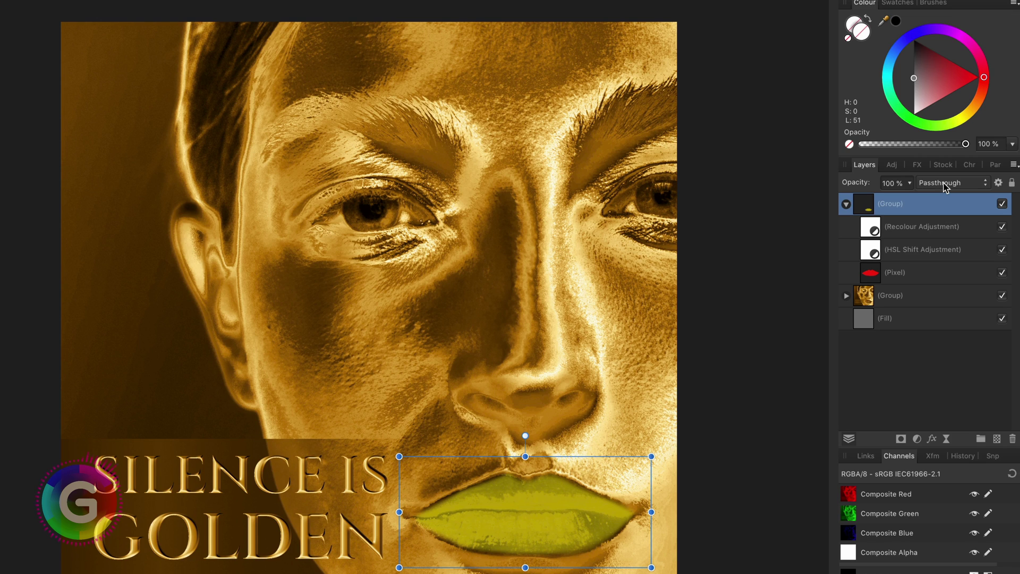
left_click(908, 271)
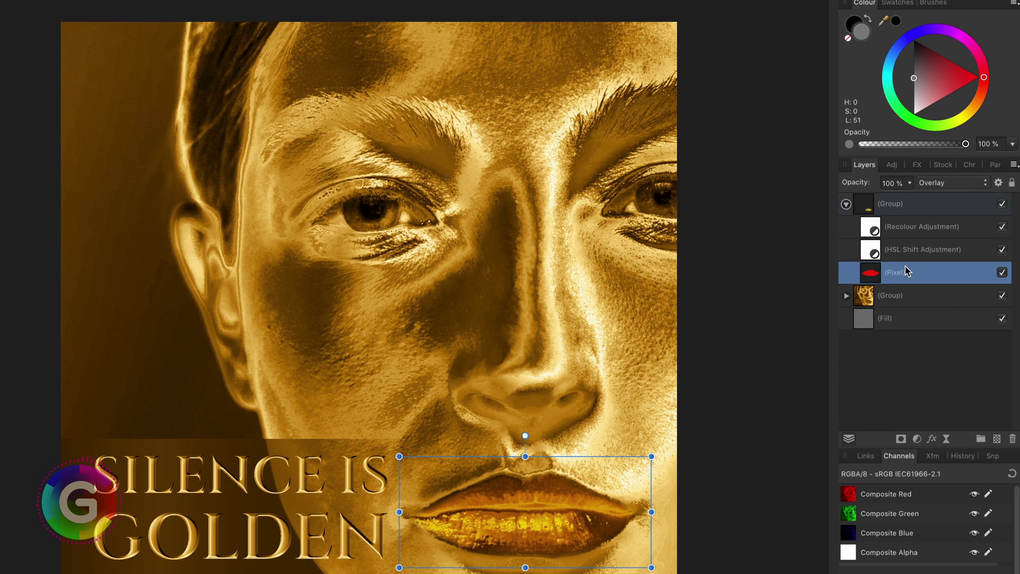
left_click(936, 204)
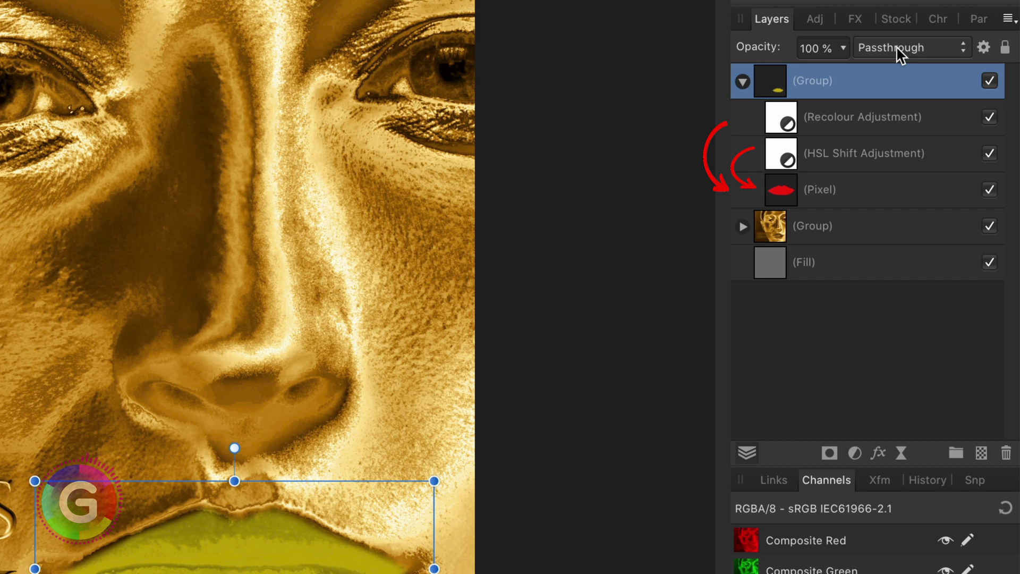
left_click(897, 49)
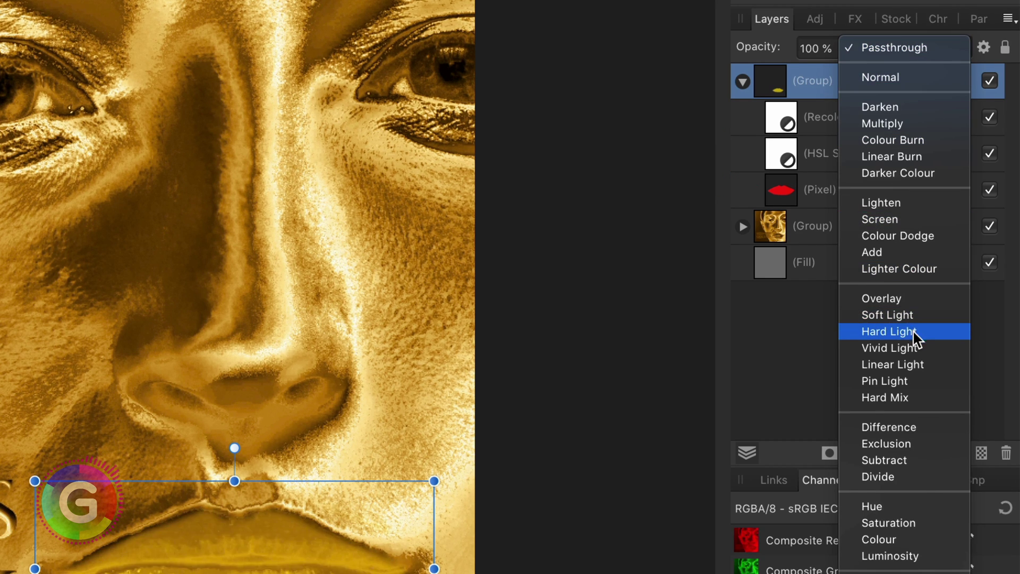
left_click(914, 303)
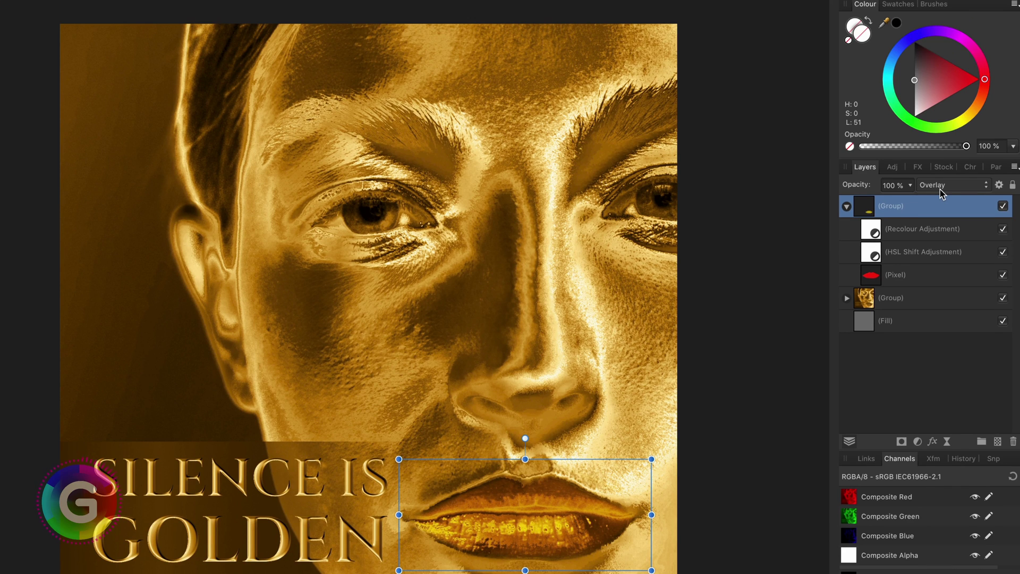
left_click(939, 182)
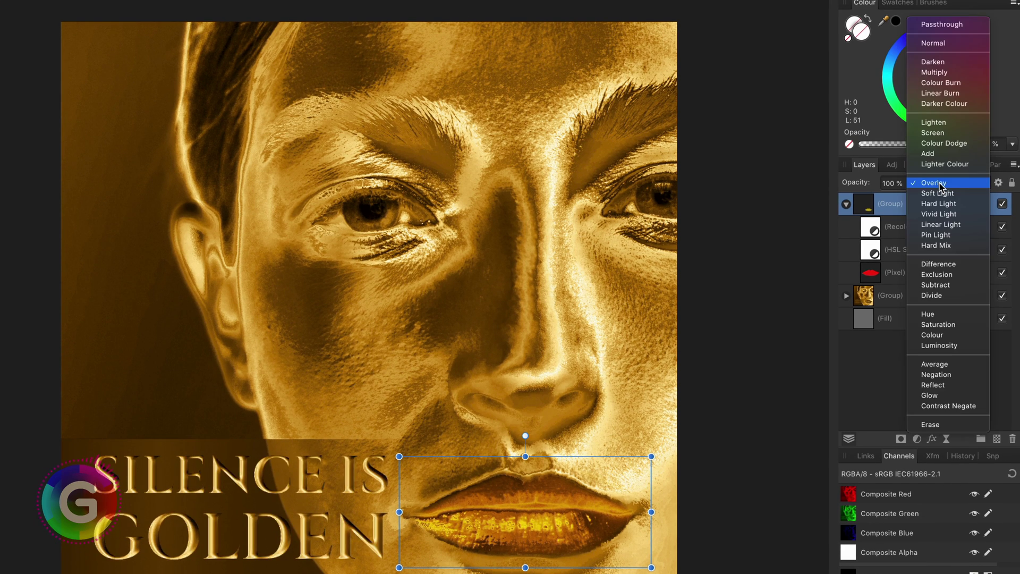
left_click(958, 26)
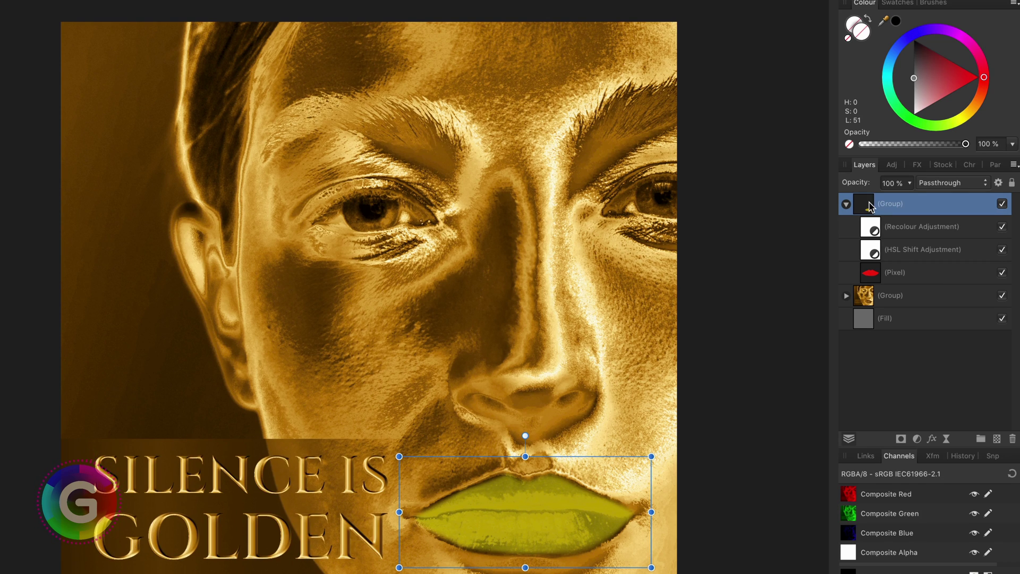
Ungroup the lips layers and give HSL Shift a mask loaded from the Mask Lips channel
right_click(873, 207)
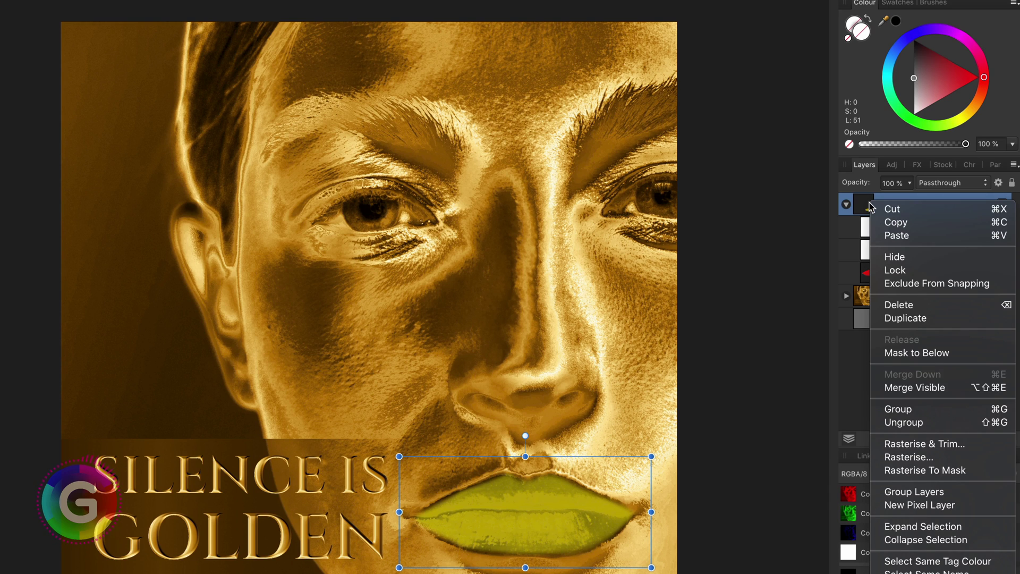
left_click(905, 423)
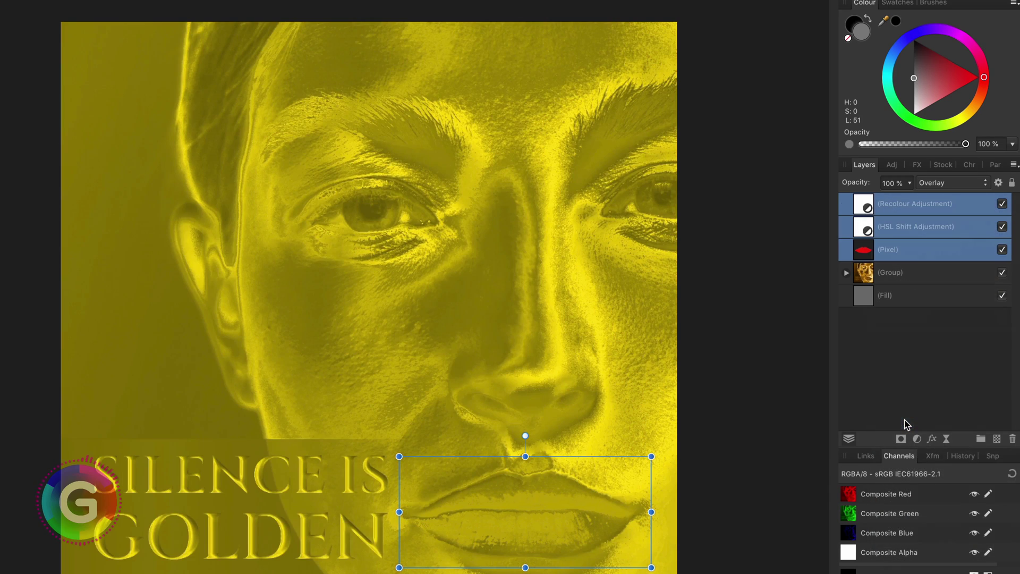
left_click(869, 236)
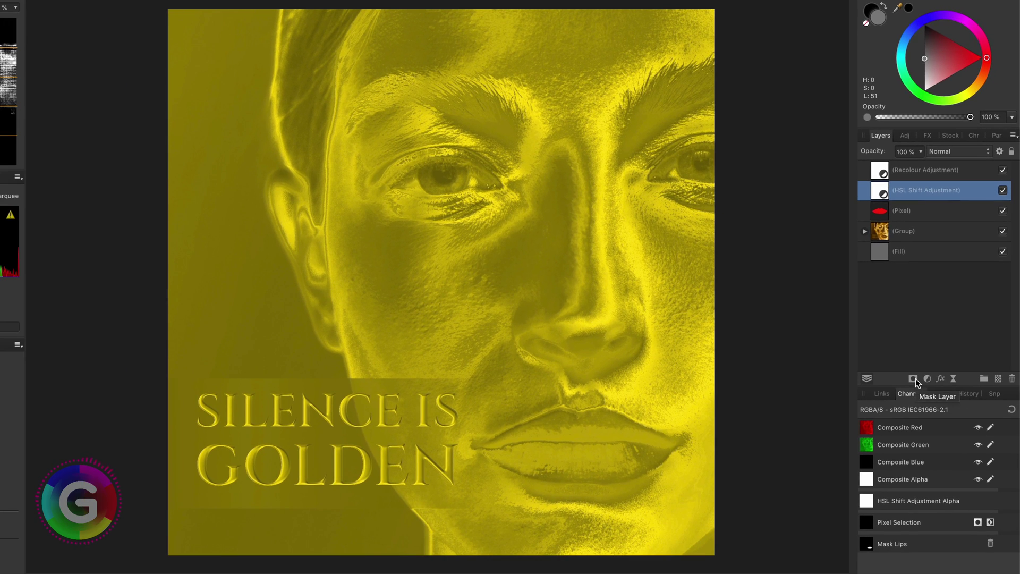
left_click(911, 386)
right_click(903, 558)
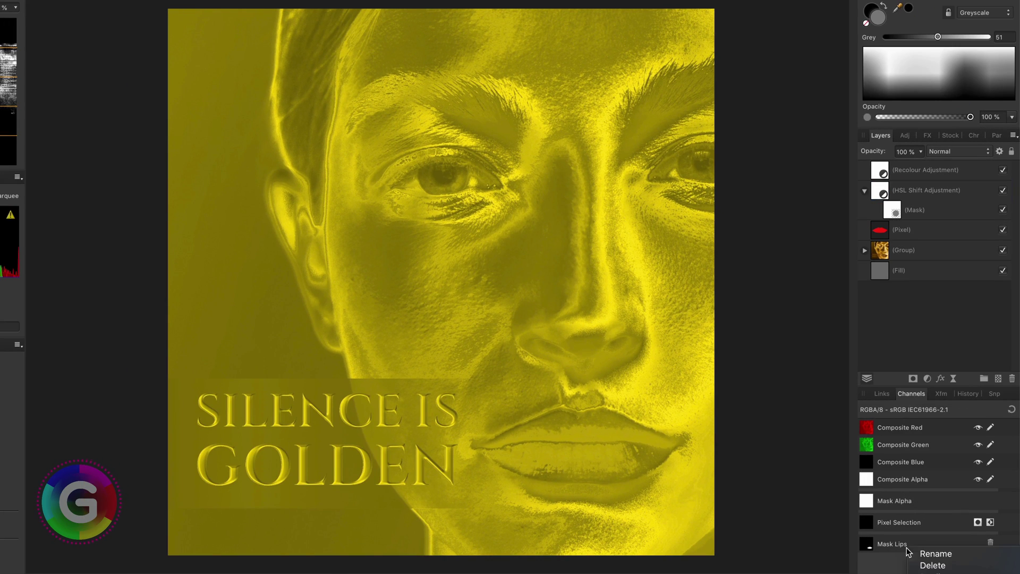
left_click(935, 573)
Give the Recolour adjustment a mask loaded from the Mask Lips channel
left_click(925, 169)
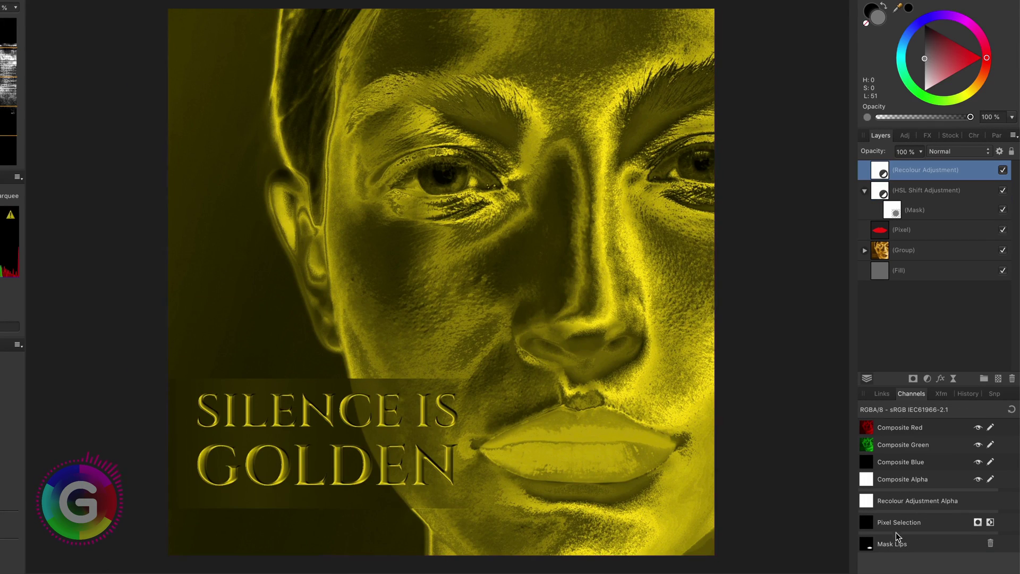
right_click(902, 547)
left_click(889, 552)
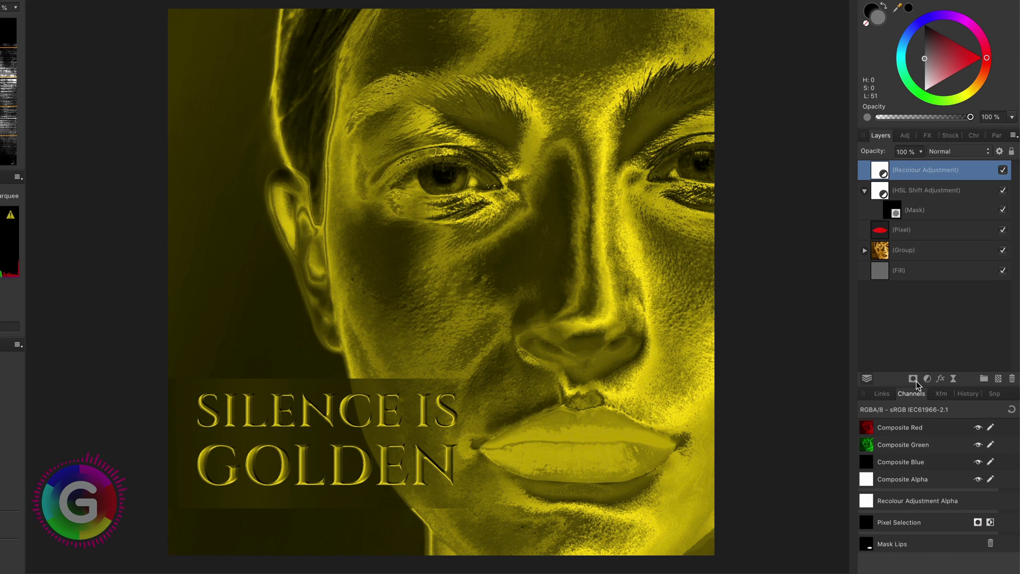
left_click(913, 379)
right_click(903, 544)
left_click(898, 567)
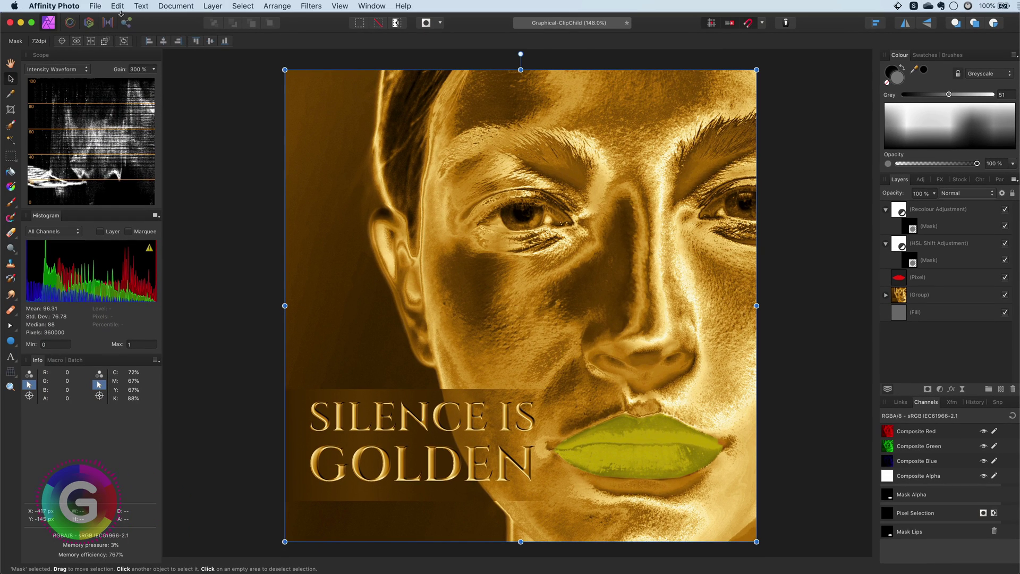
Undo repeatedly through Edit > Undo until the lips layers are grouped again
left_click(118, 6)
left_click(118, 18)
left_click(118, 6)
left_click(118, 19)
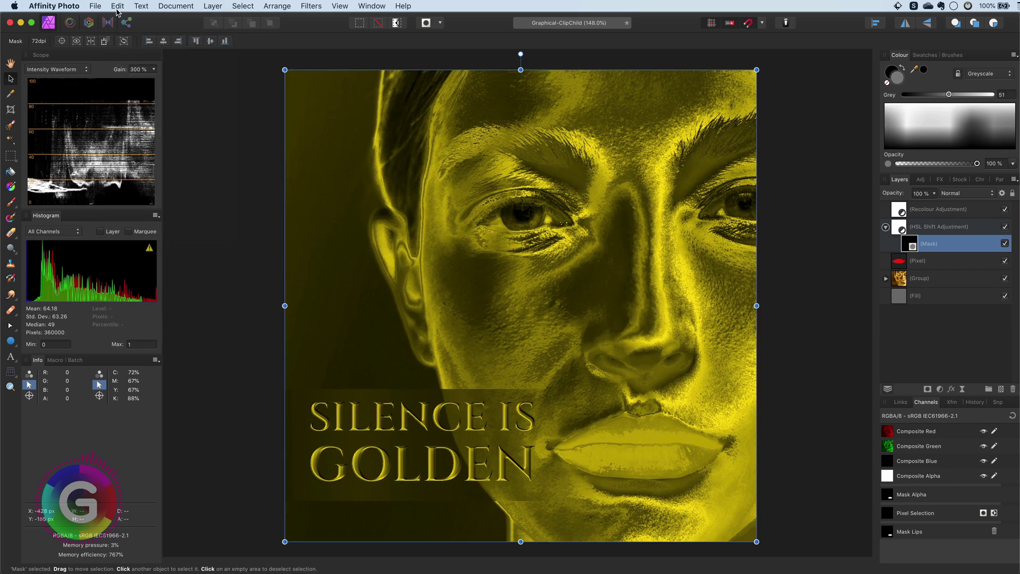
left_click(118, 5)
left_click(118, 19)
left_click(117, 6)
left_click(118, 19)
left_click(117, 6)
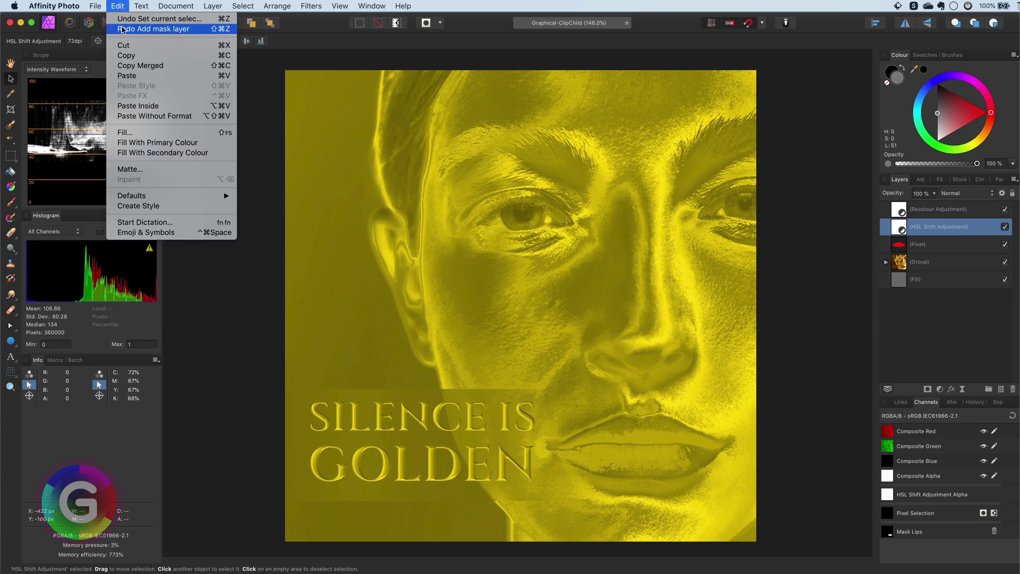
left_click(118, 19)
left_click(117, 5)
left_click(118, 18)
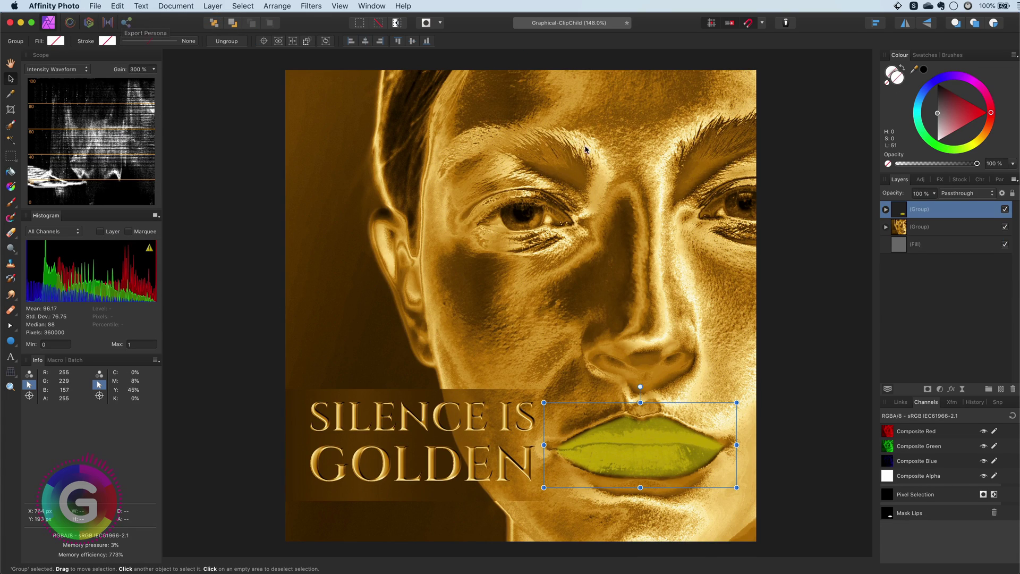
Set the lips group back to Overlay blending and expand it
left_click(957, 193)
left_click(956, 316)
left_click(885, 209)
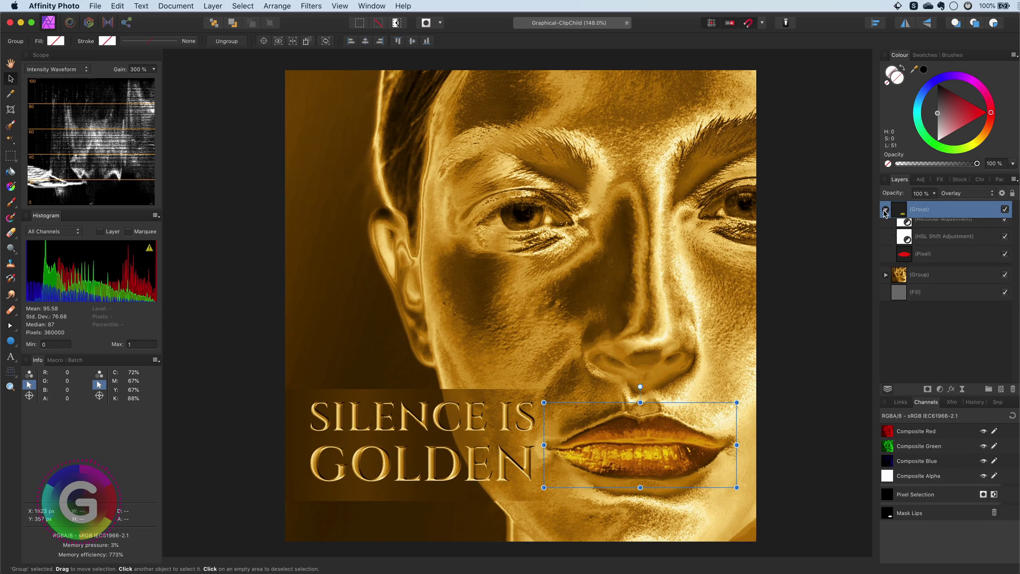
Add a pixel layer above the red lips layer, paint both irises gold, then add another empty layer
left_click(907, 262)
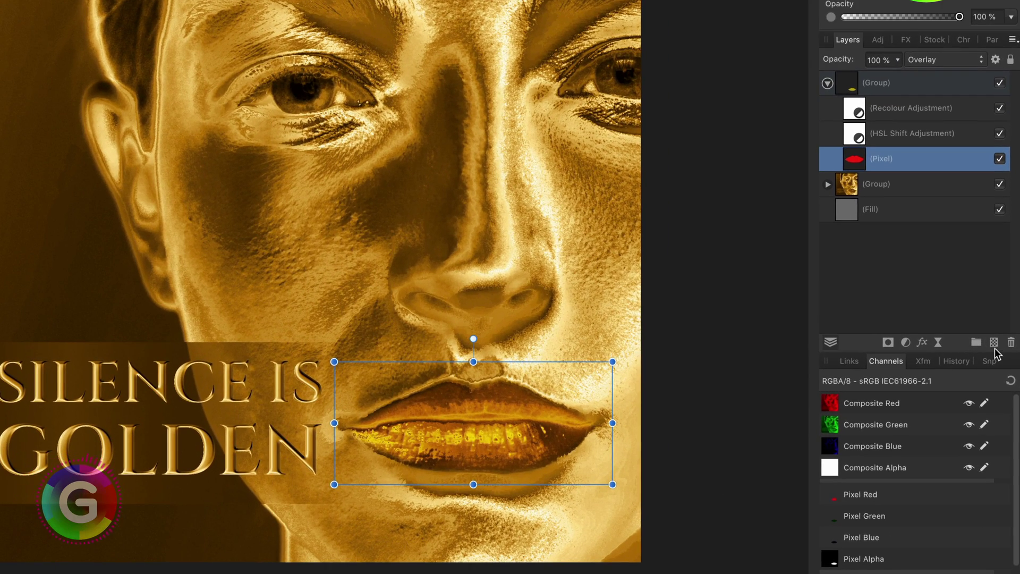
left_click(995, 345)
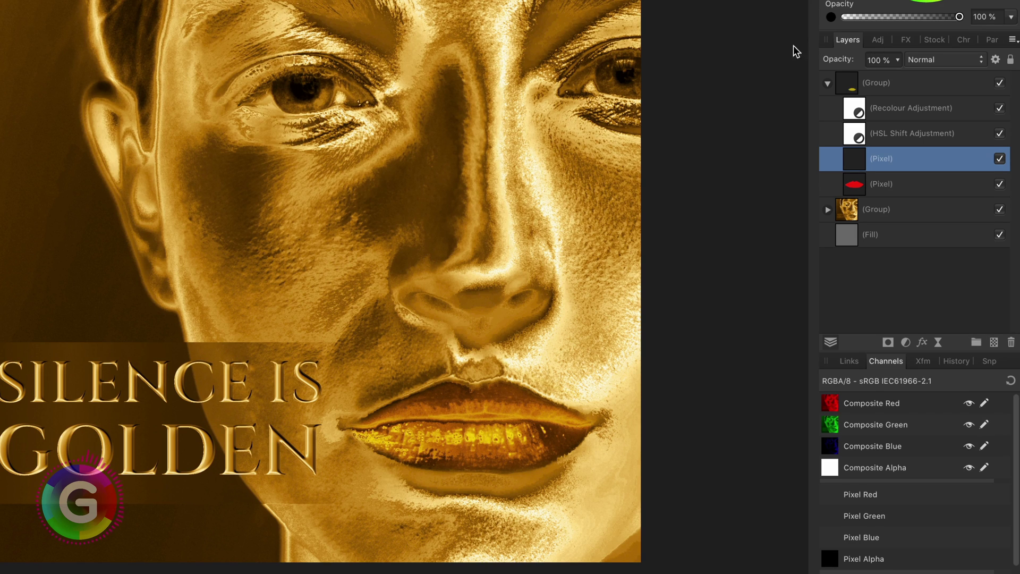
left_click_drag(318, 99, 287, 96)
mouse_move(605, 75)
left_mouse_down()
mouse_move(618, 88)
mouse_move(635, 80)
left_mouse_up()
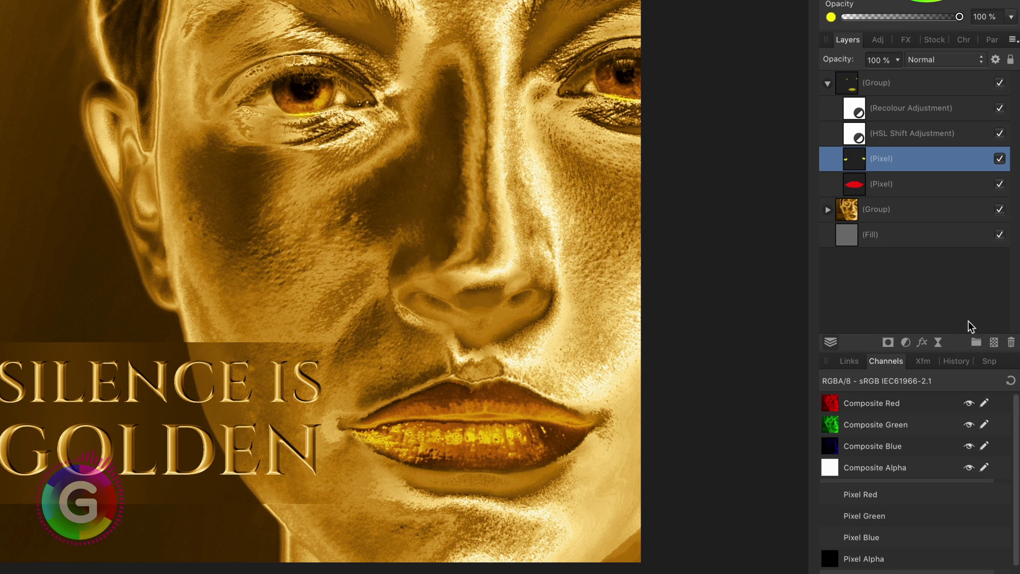
key("super+shift+n")
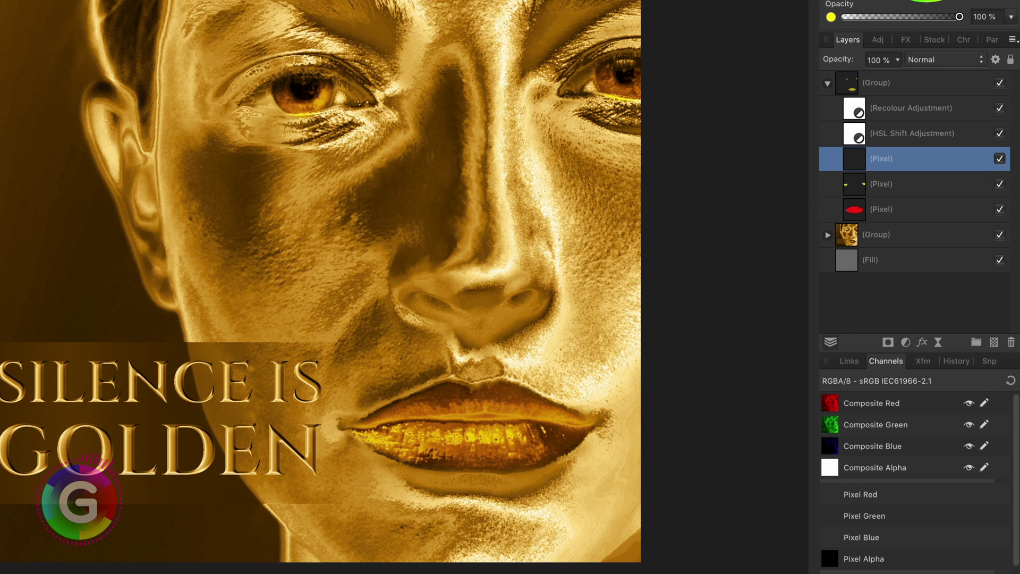
Set the new layer to Divide, paint a black stroke over the lower lip, and move it to the group's top
left_click(925, 61)
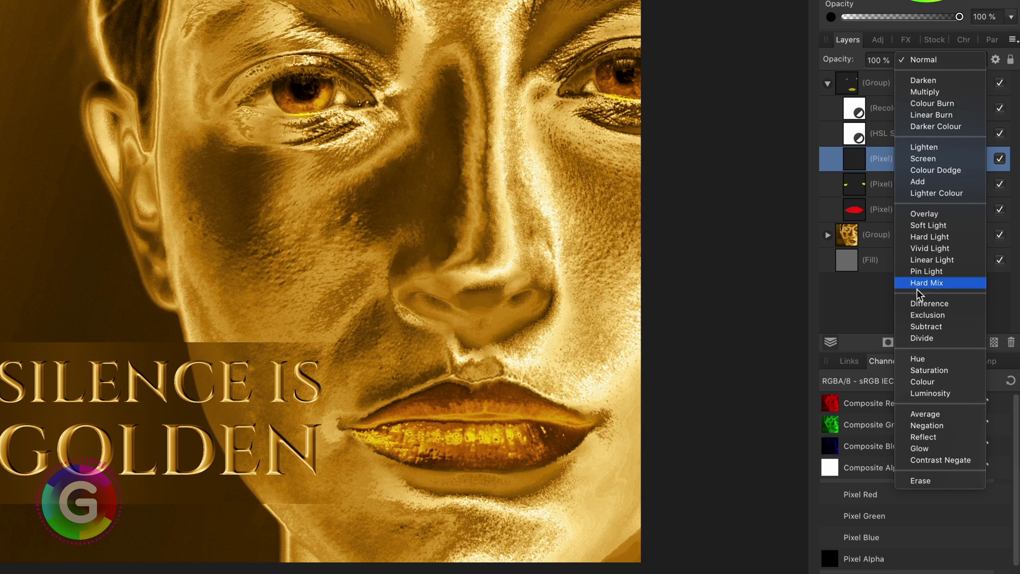
left_click(927, 338)
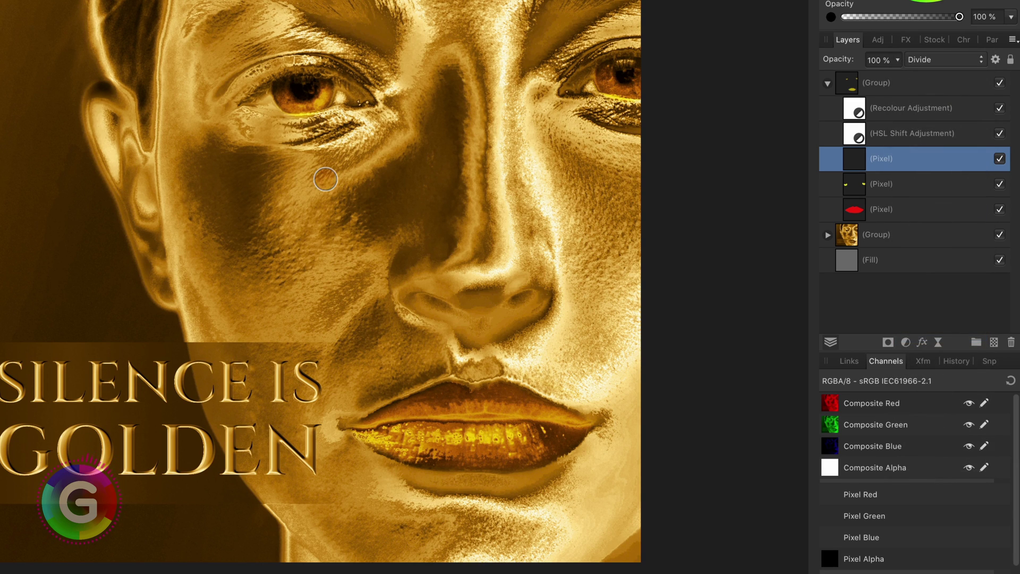
left_click(335, 197)
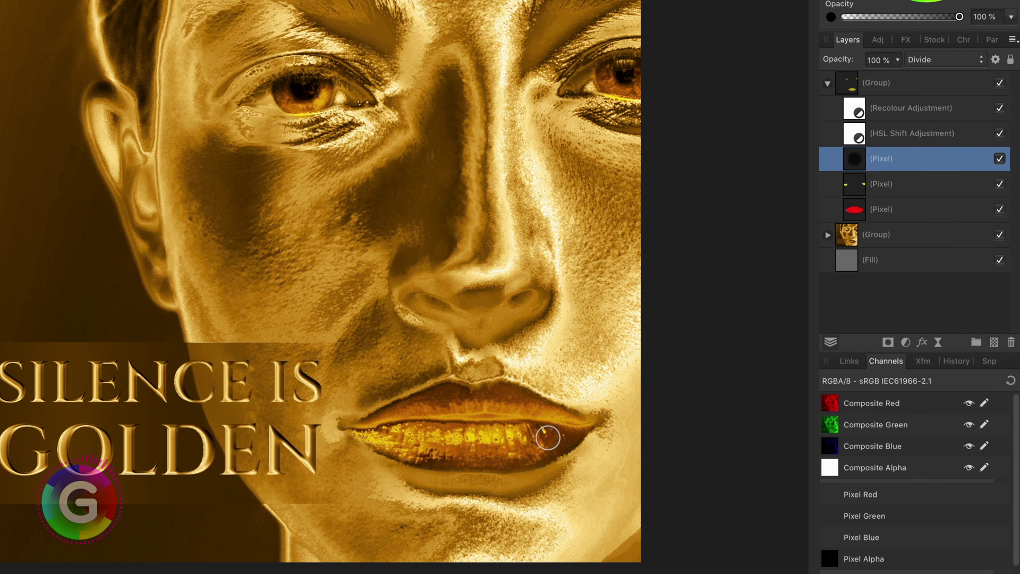
mouse_move(548, 438)
left_mouse_down()
mouse_move(357, 443)
mouse_move(421, 452)
mouse_move(573, 438)
mouse_move(508, 462)
mouse_move(418, 460)
left_mouse_up()
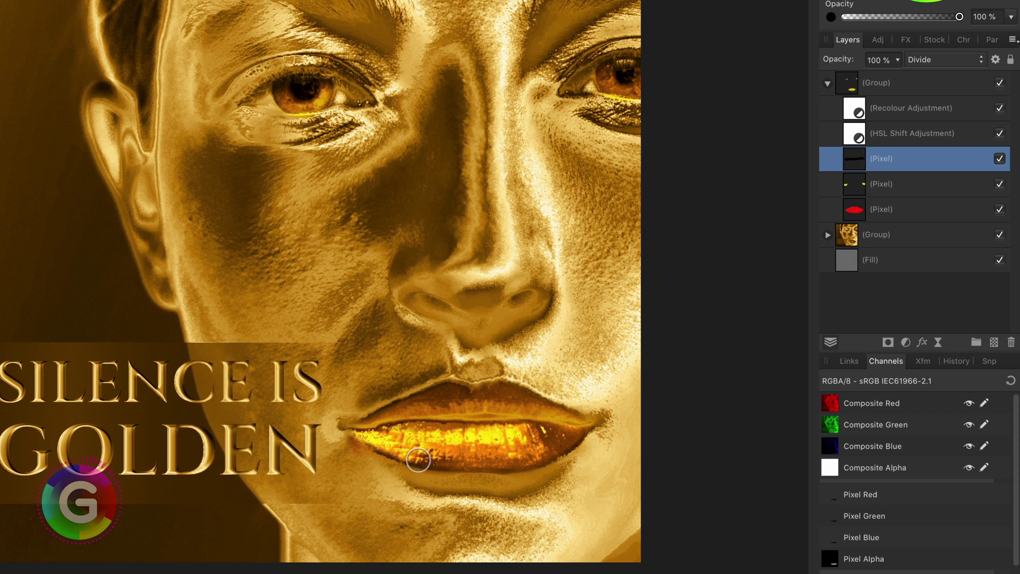
left_click_drag(855, 159, 870, 105)
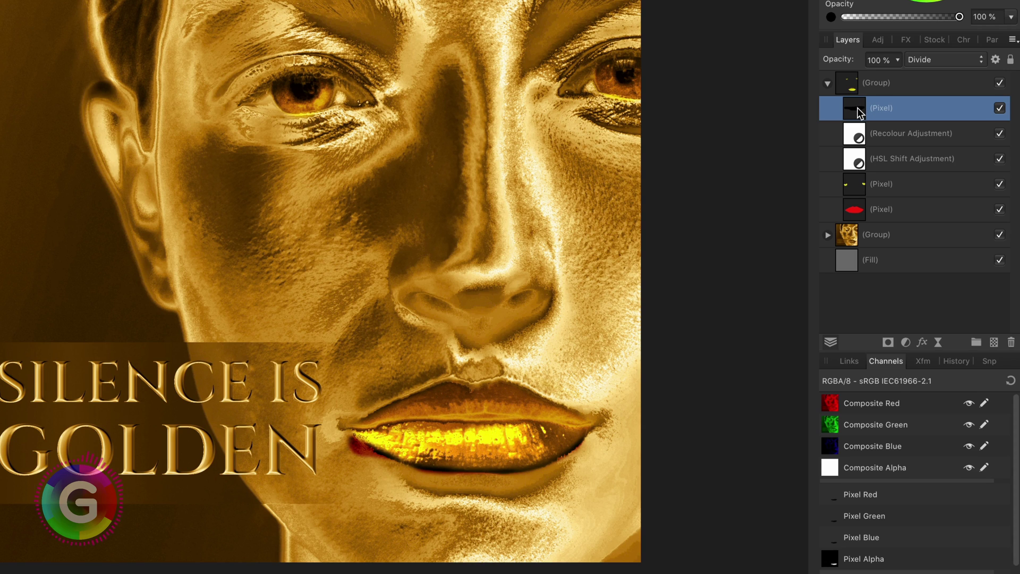
Drag the Divide layer down just above the red lips layer, then select the eye layer
left_click_drag(857, 107, 864, 192)
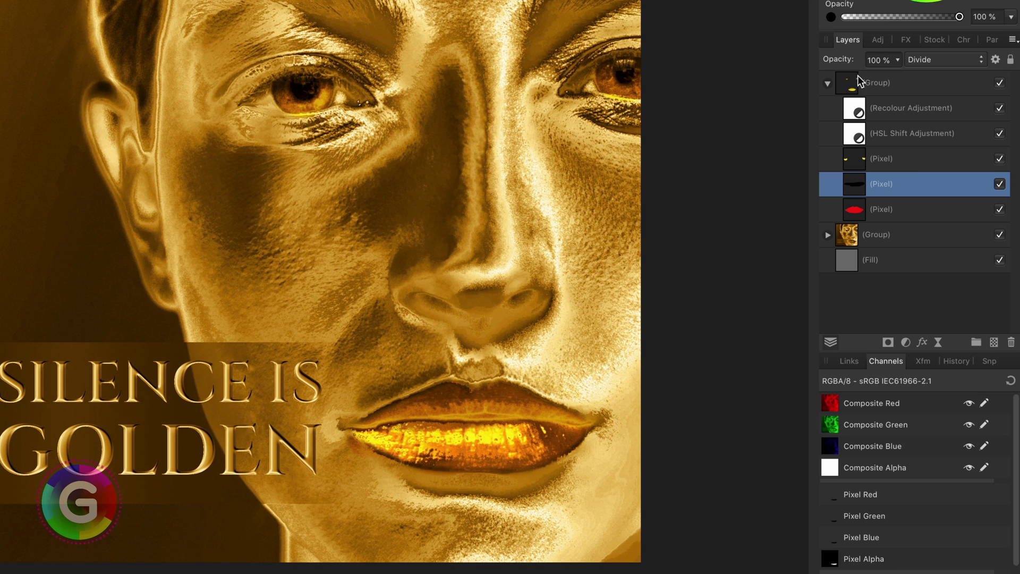
left_click(897, 159)
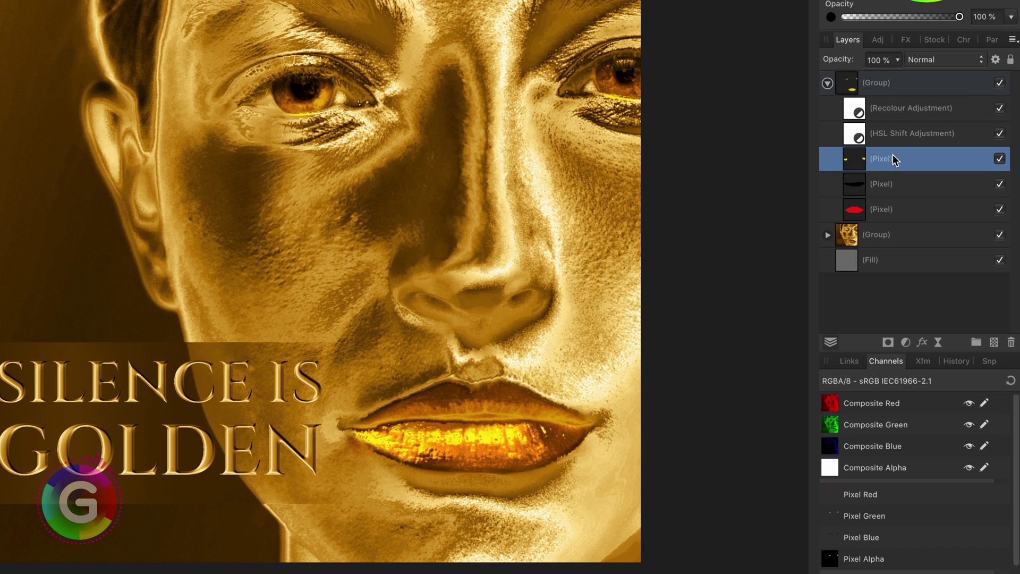
Delete the eye and lip-brightening layers, ungroup the lips group, and select the red lips layer
left_click(1011, 343)
left_click(1011, 343)
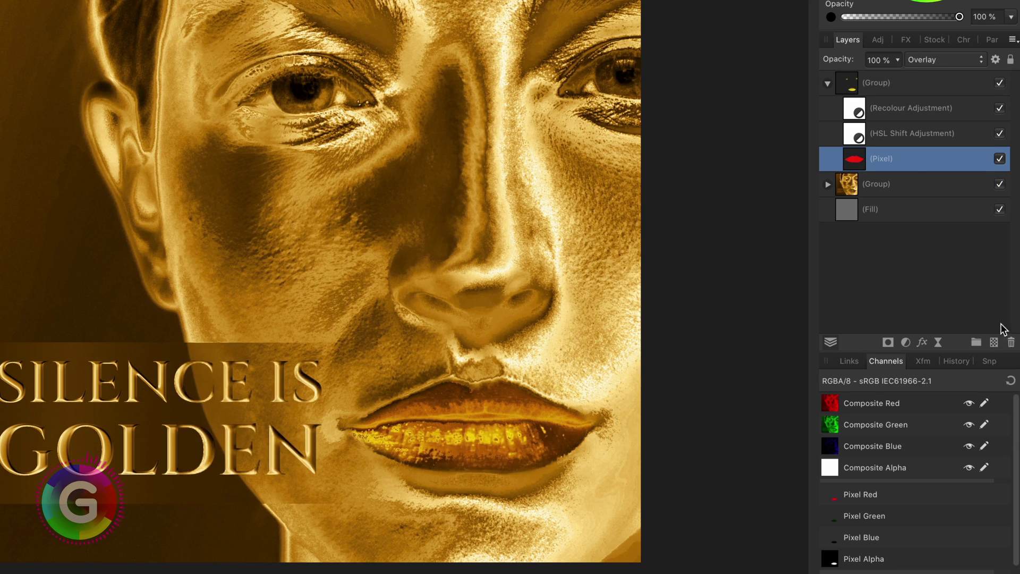
left_click(865, 88)
right_click(865, 88)
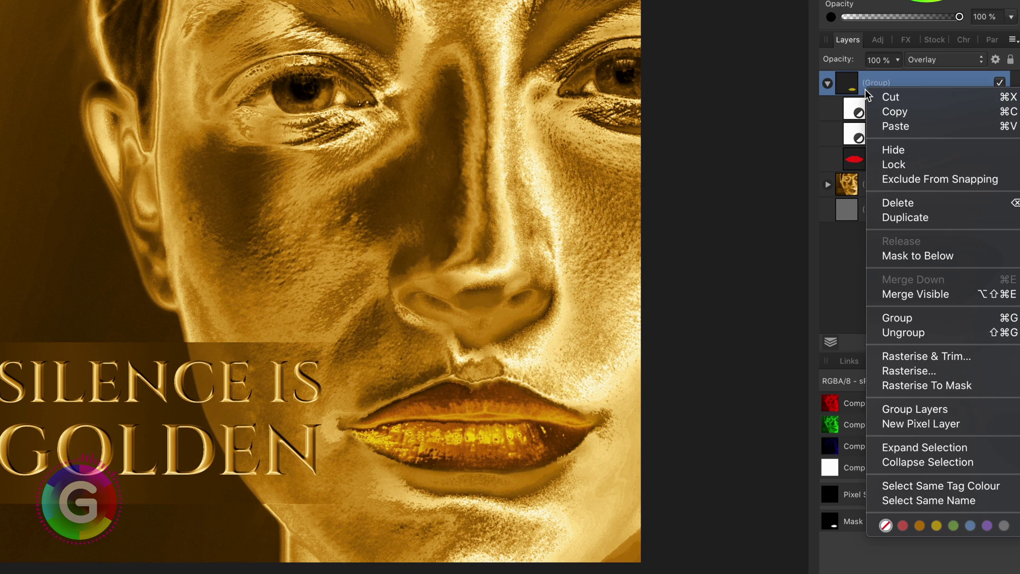
left_click(897, 333)
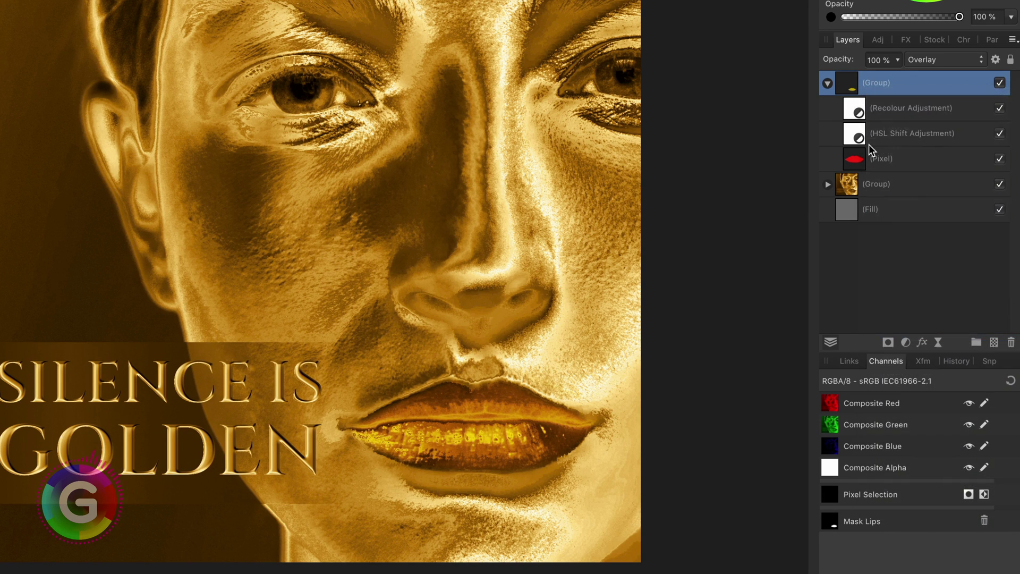
left_click(852, 136)
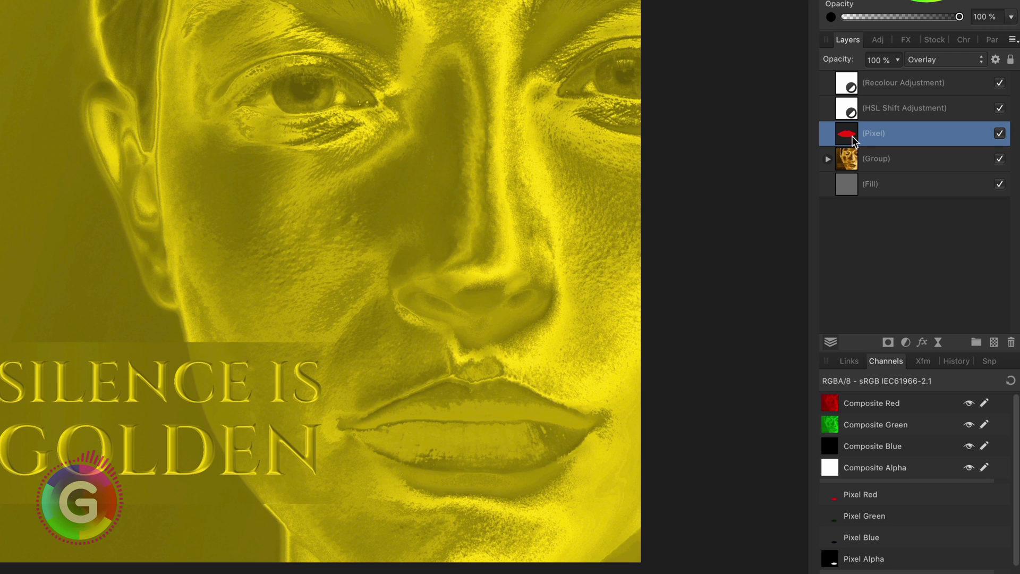
Drag HSL Shift and Recolour onto the red lips layer as children, then add a pixel layer above Recolour
left_click(851, 113)
left_click_drag(851, 113, 896, 142)
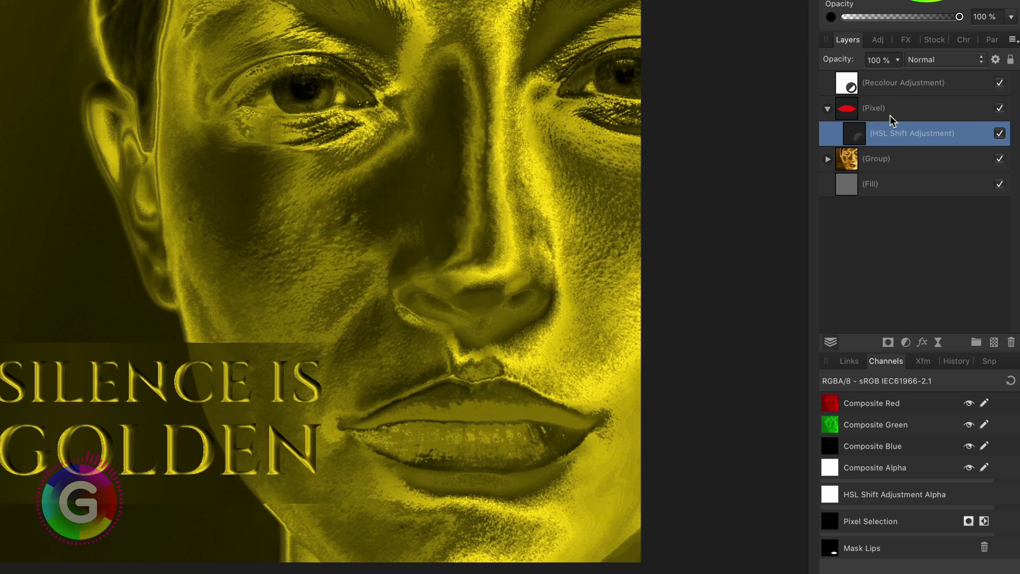
left_click_drag(885, 85, 892, 116)
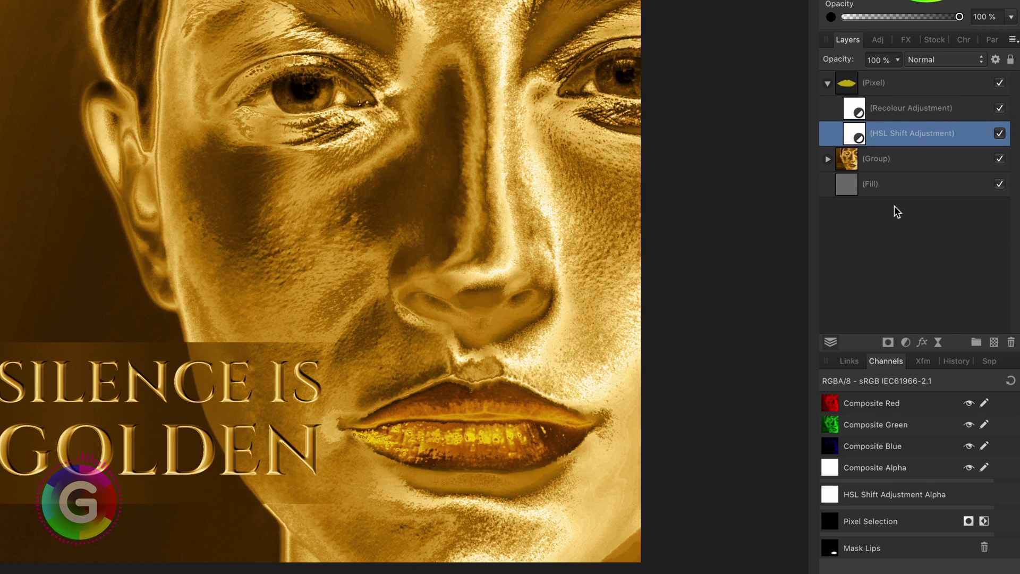
left_click(855, 116)
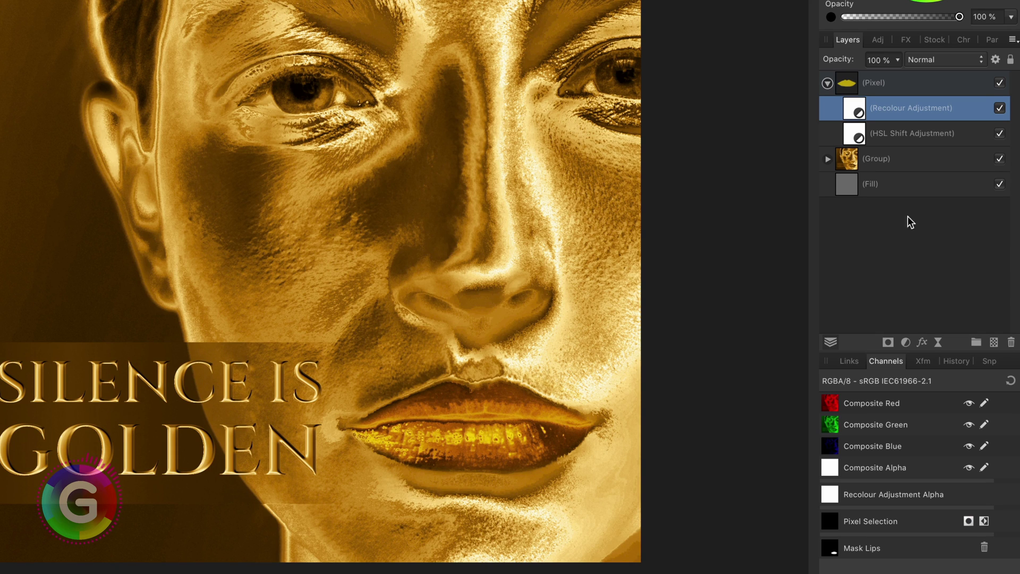
left_click(994, 342)
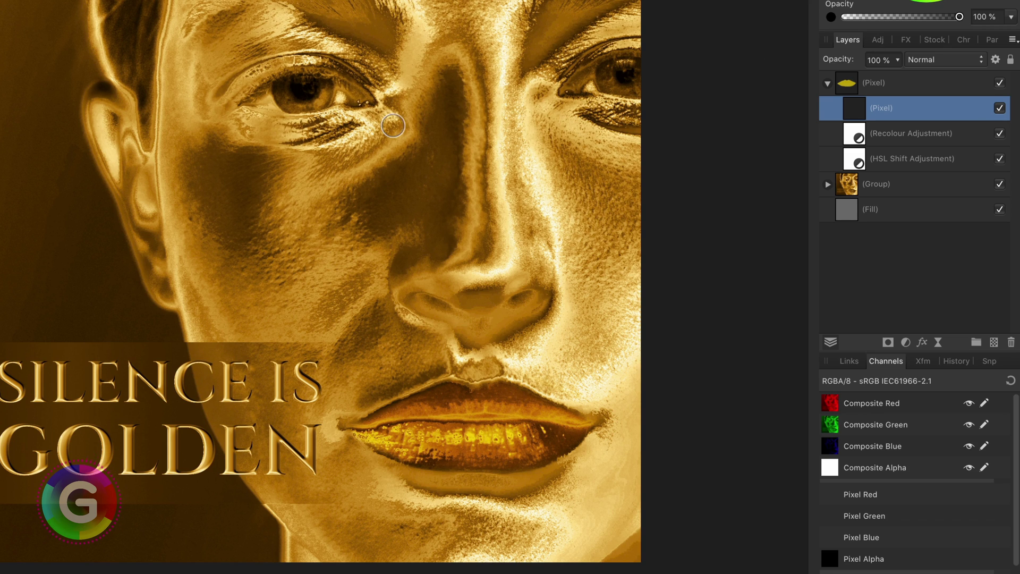
Paint yellow over the left and right irises, toggling the layer's visibility to compare
mouse_move(278, 87)
left_mouse_down()
mouse_move(315, 115)
mouse_move(338, 96)
mouse_move(295, 109)
mouse_move(333, 89)
mouse_move(322, 109)
mouse_move(287, 94)
left_mouse_up()
mouse_move(560, 95)
left_mouse_down()
mouse_move(611, 79)
mouse_move(636, 92)
mouse_move(598, 72)
mouse_move(605, 83)
mouse_move(627, 91)
left_mouse_up()
left_click(1001, 108)
left_click(1001, 109)
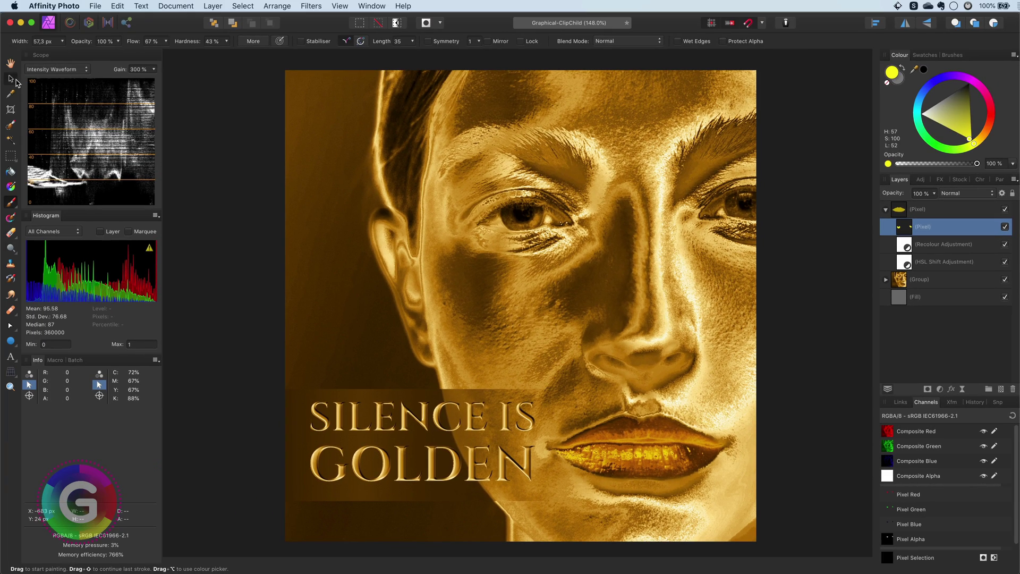
With the Move Tool, drag the painted iris marks down and right onto the lips
left_click(11, 79)
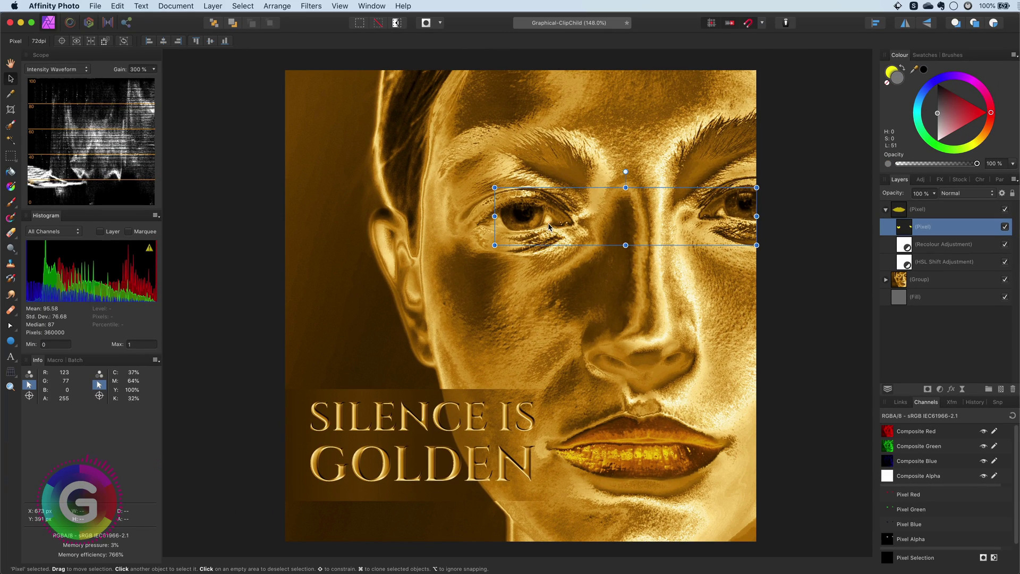
left_click_drag(550, 226, 618, 431)
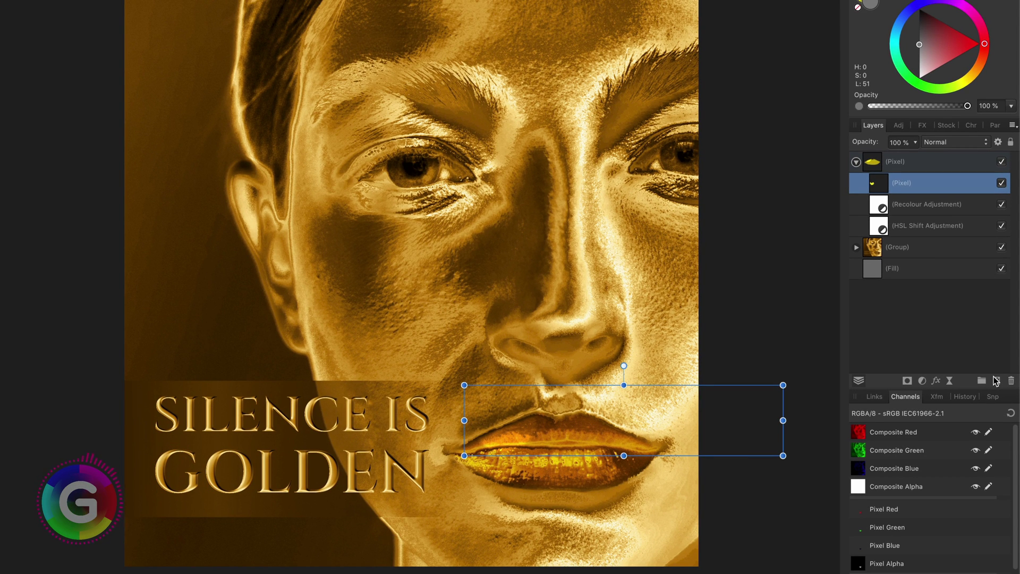
Delete the painted marks Pixel layer, collapse the lips layer and expand the main image group
left_click(1011, 382)
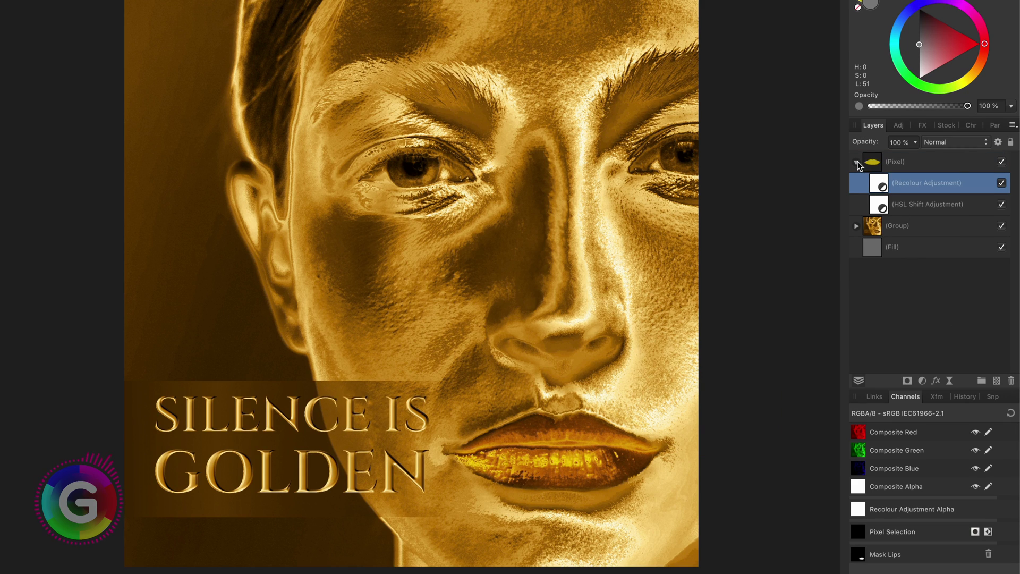
left_click(857, 162)
left_click(856, 184)
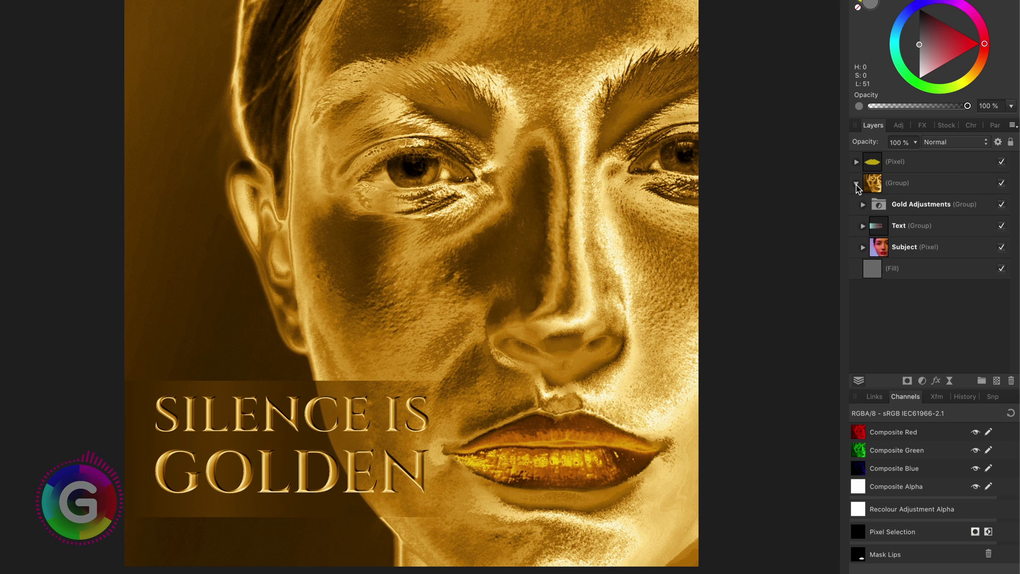
left_click(862, 205)
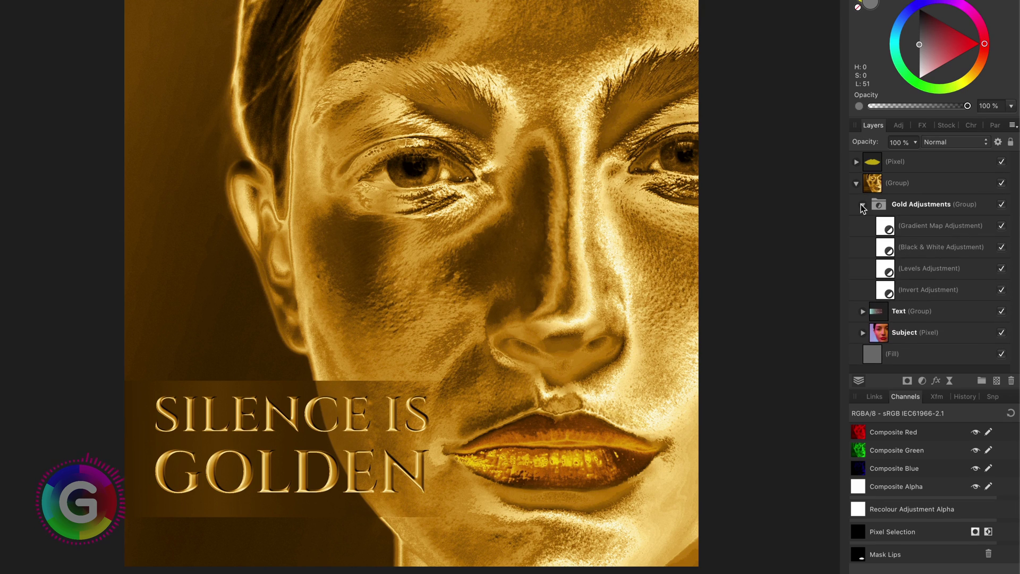
left_click(862, 205)
Check the Text and Subject adjustments, collapse them, and expand Gold Adjustments to show its four adjustments
left_click(861, 226)
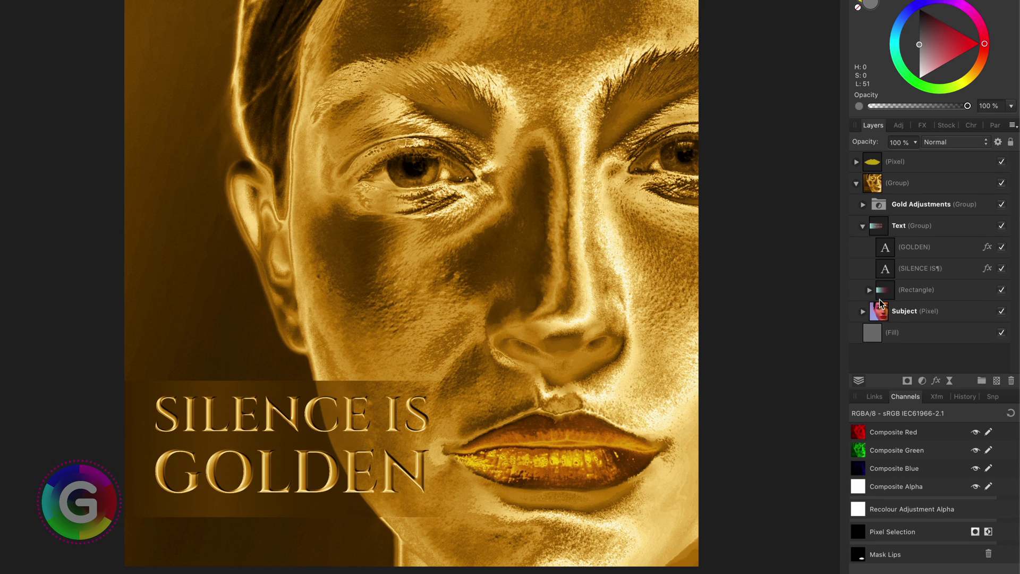
left_click(868, 291)
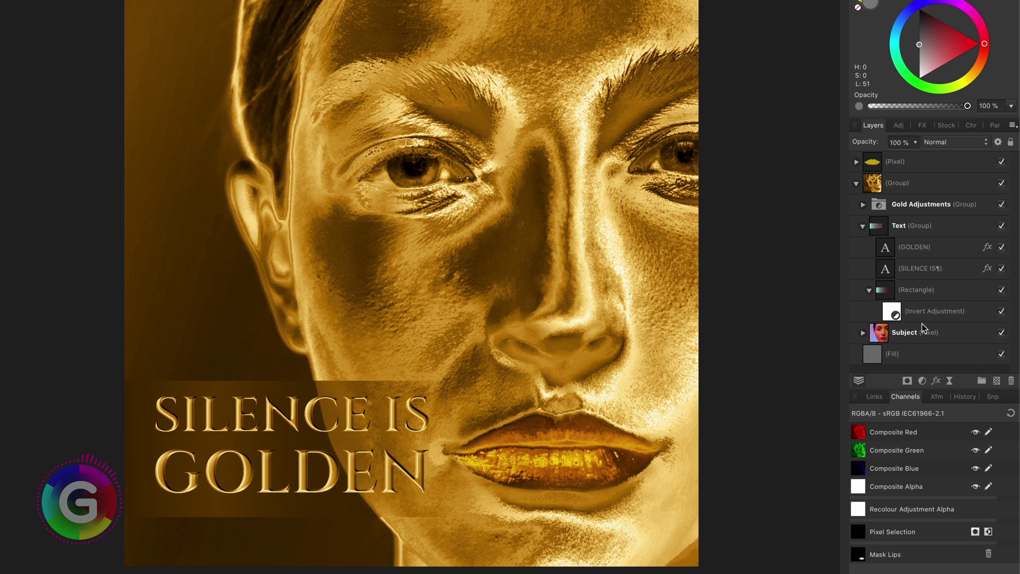
left_click(863, 334)
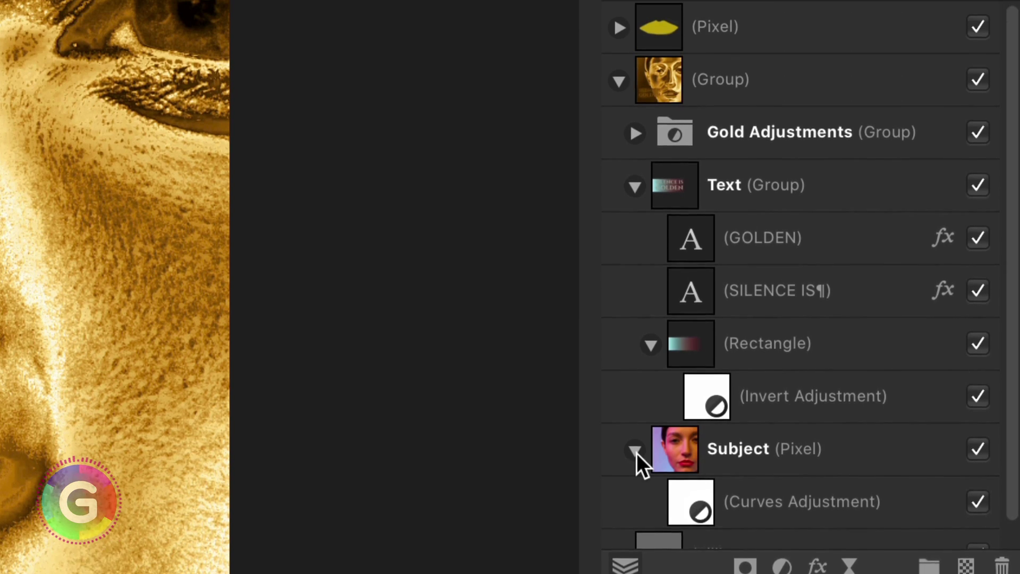
left_click(635, 286)
left_click(635, 21)
left_click(634, 159)
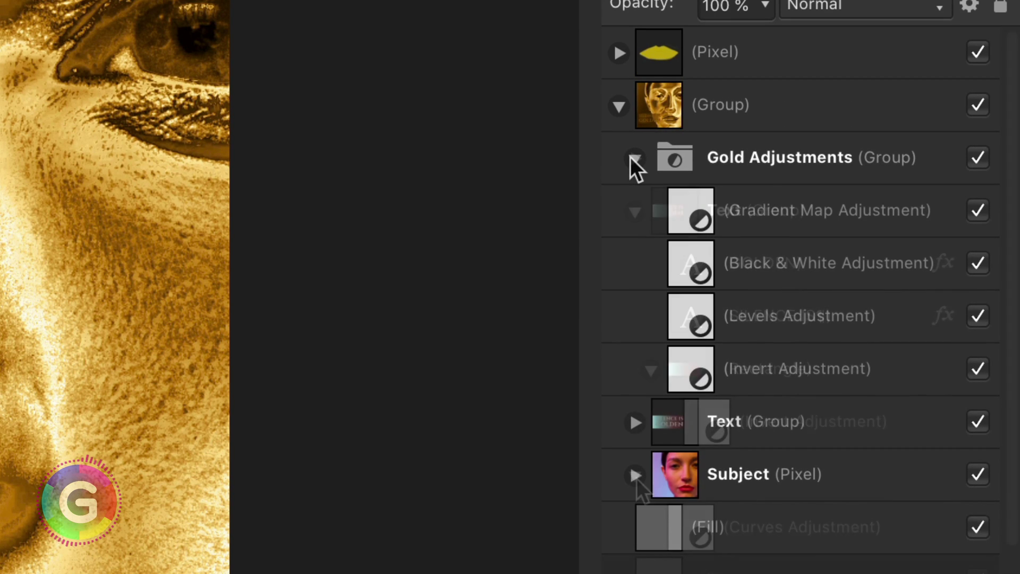